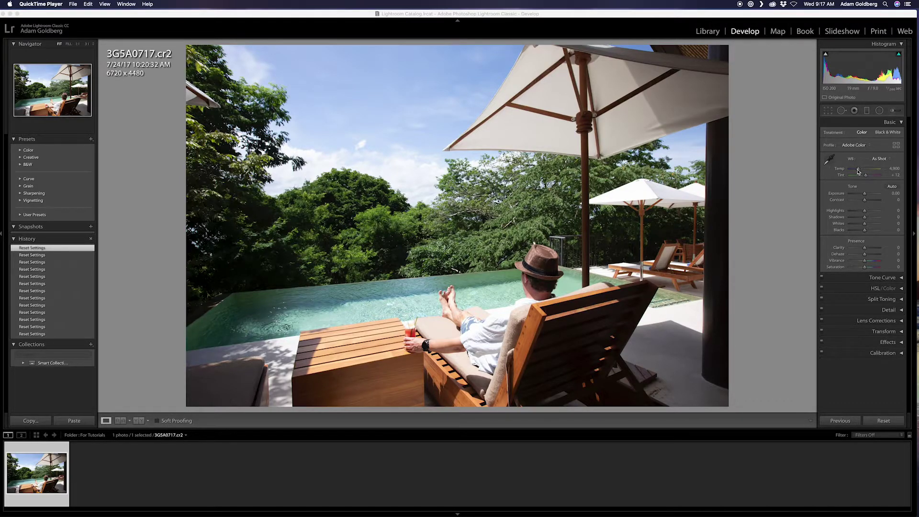
- Try a Temperature of about 27,392 and an Exposure of +3.05, resetting each adjustment after its trial
drag(860, 171, 876, 172)
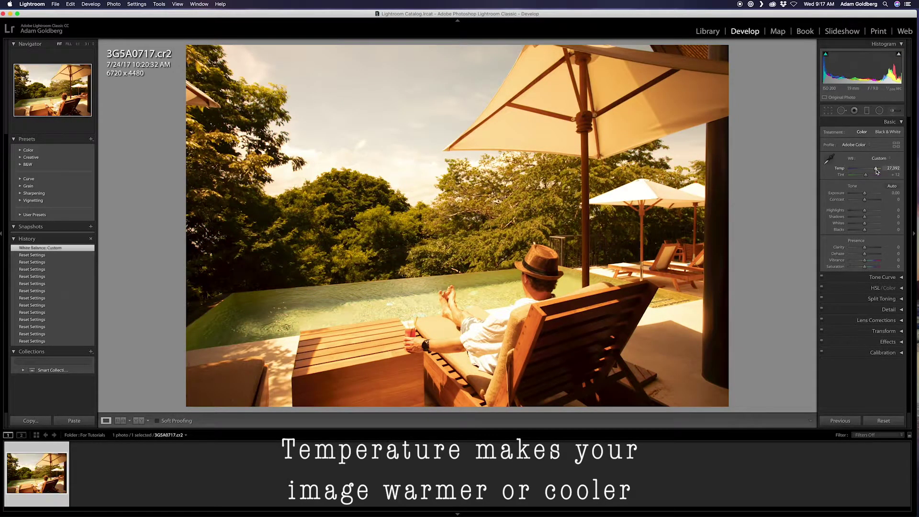
double_click(841, 171)
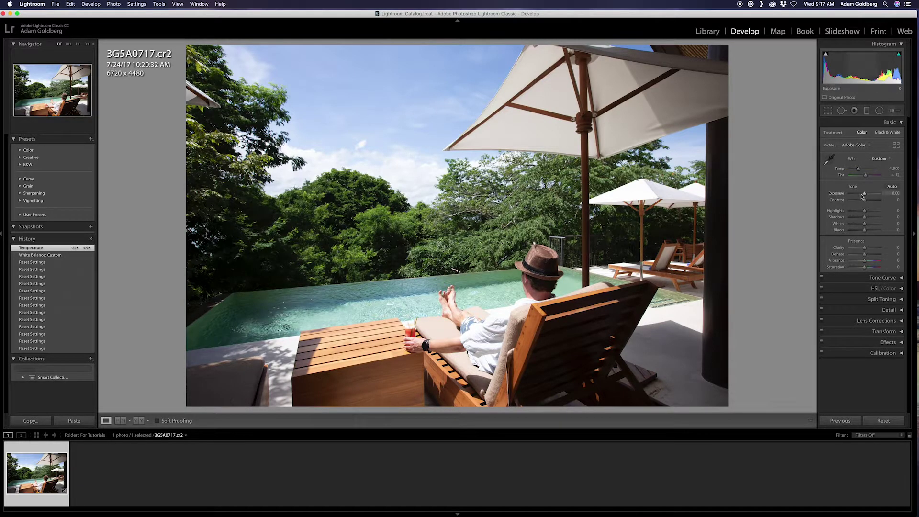
mouse_move(864, 195)
mouse_down()
mouse_move(857, 195)
mouse_move(874, 196)
mouse_up()
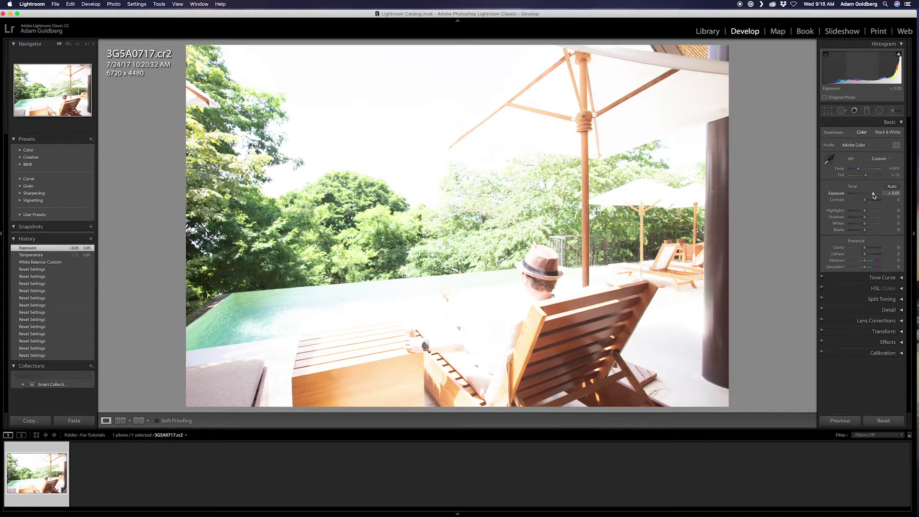
double_click(838, 195)
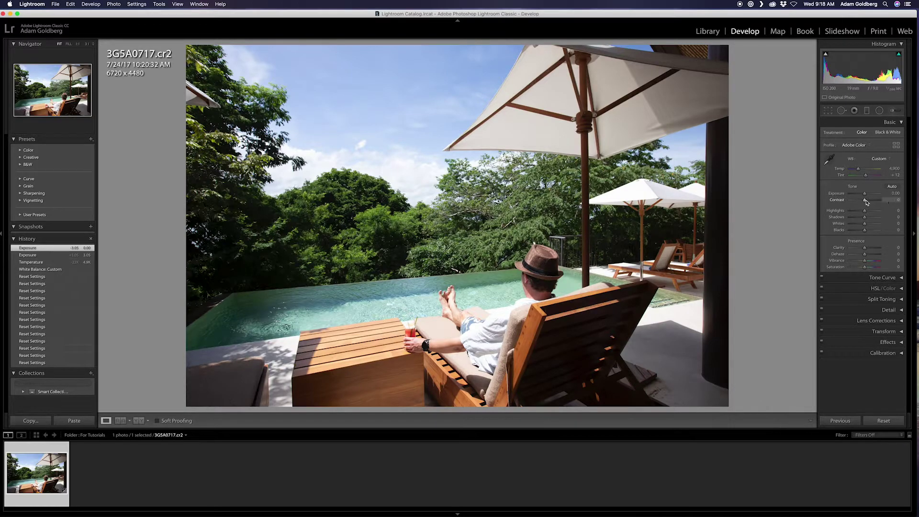
- Try Contrast at +46 and at −72, and reset it to its default
drag(865, 200, 874, 202)
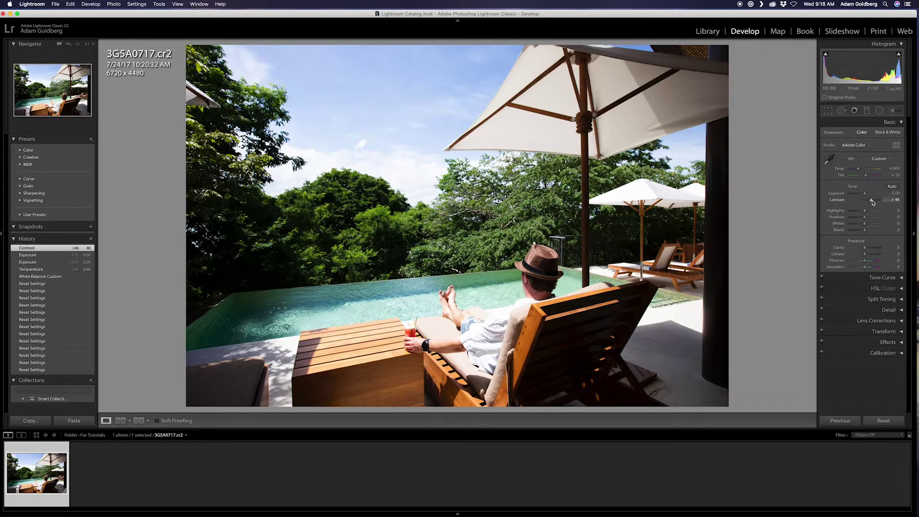
drag(871, 201, 855, 202)
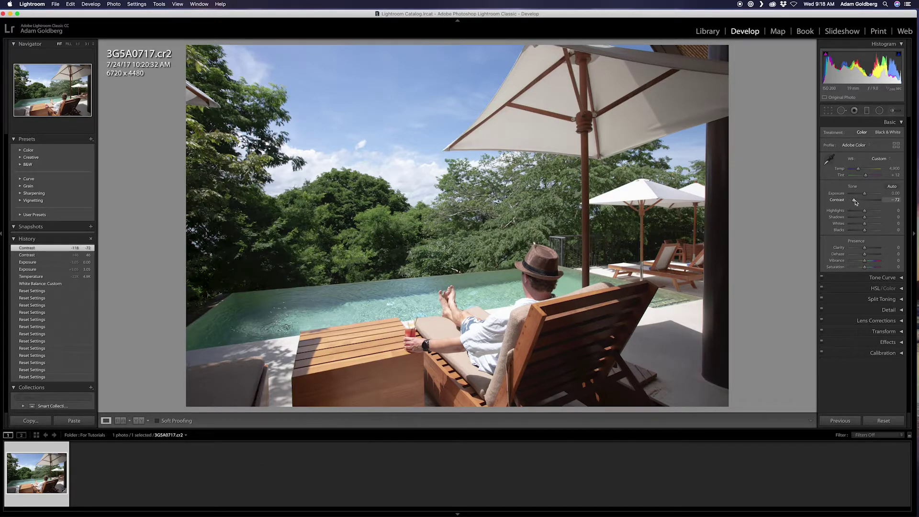
double_click(842, 201)
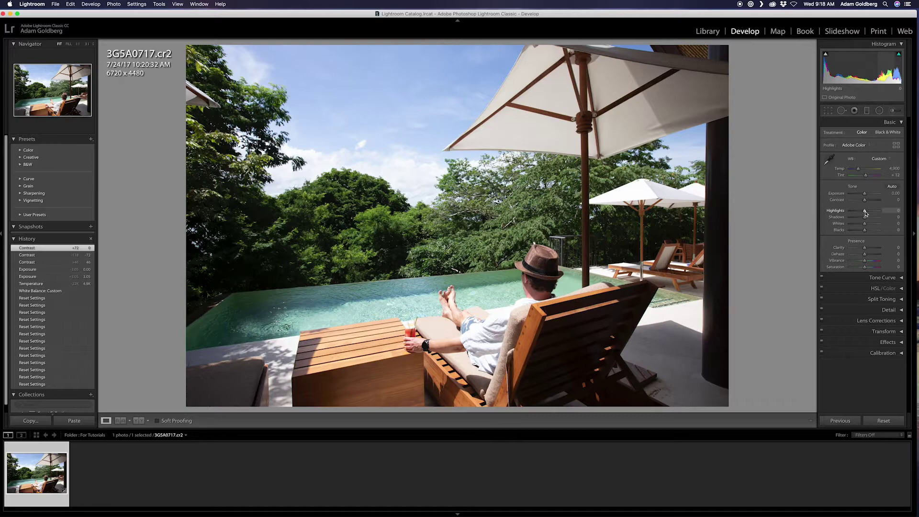
- Try Highlights at +56 and Shadows at +68, resetting each adjustment after its trial
mouse_move(865, 213)
mouse_down()
mouse_move(857, 214)
mouse_move(873, 214)
mouse_up()
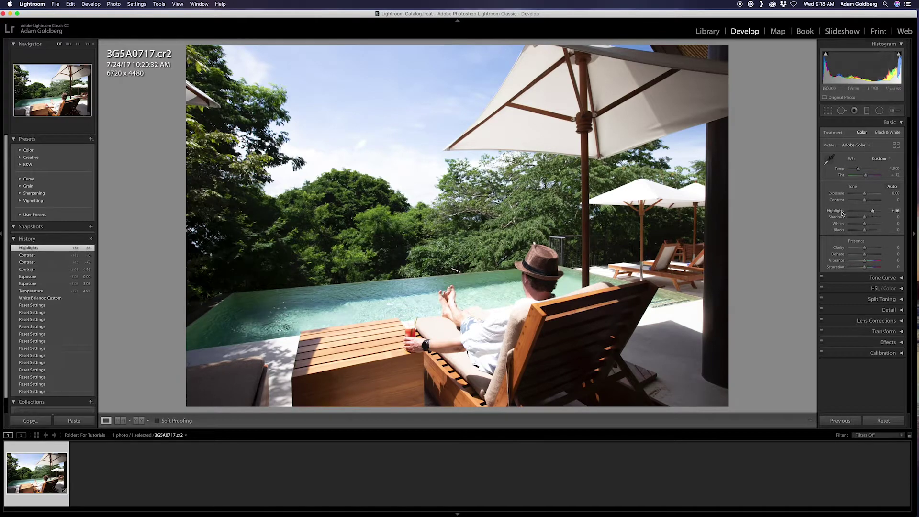
double_click(842, 212)
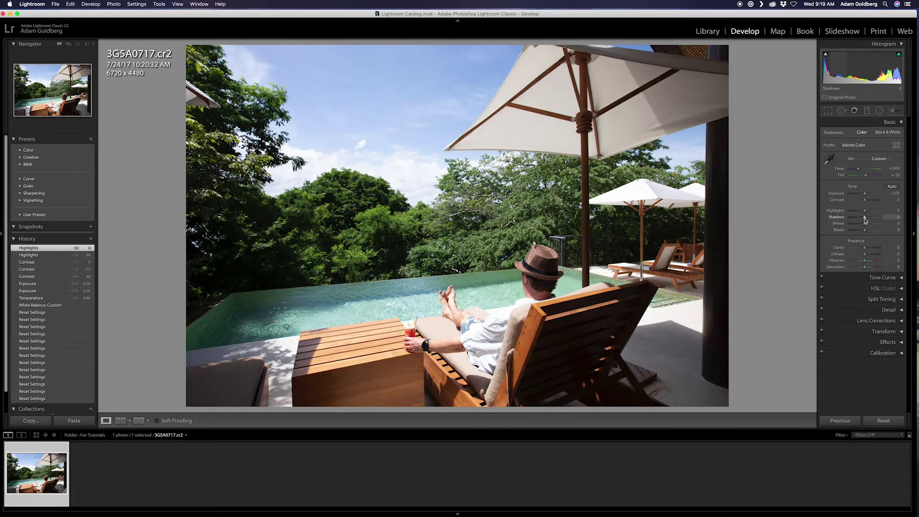
mouse_move(864, 219)
mouse_down()
mouse_move(849, 220)
mouse_move(875, 218)
mouse_up()
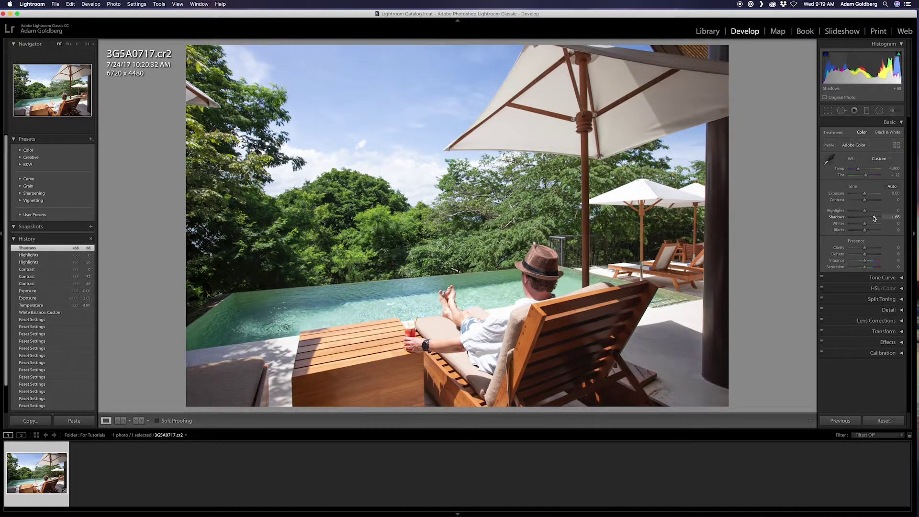
double_click(842, 219)
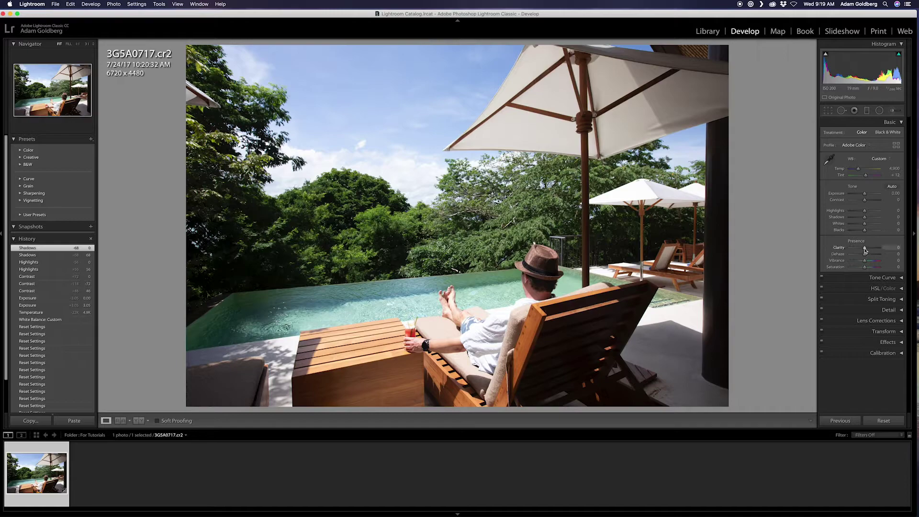
- Try Clarity at +20 and at −100, and reset it to its default
click(897, 247)
text(20)
key(Return)
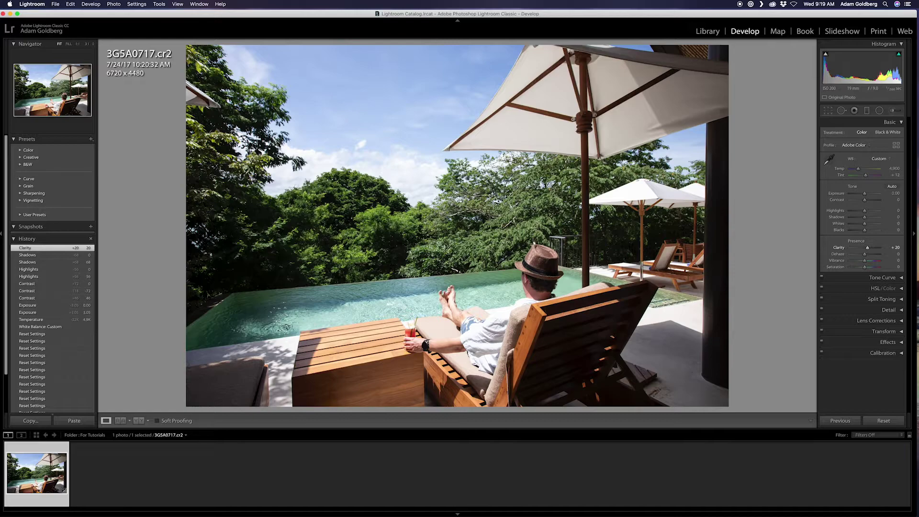
drag(878, 250, 838, 250)
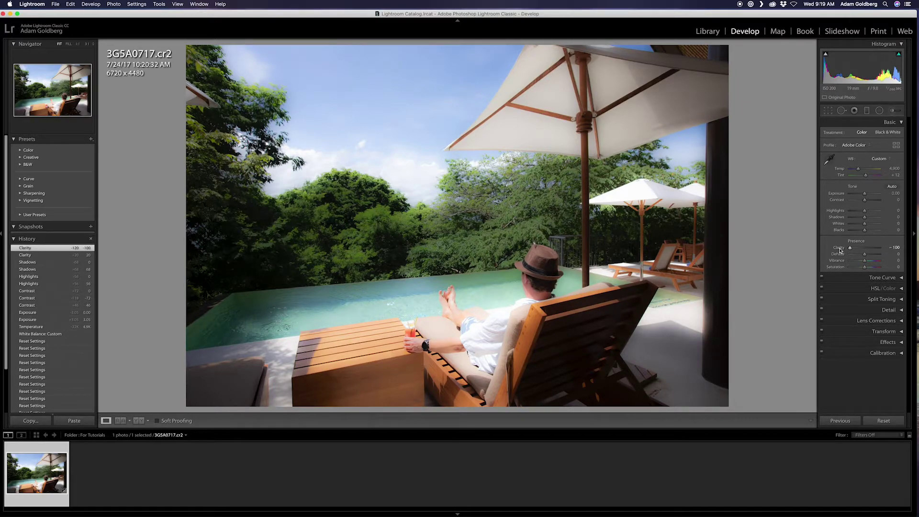
double_click(838, 248)
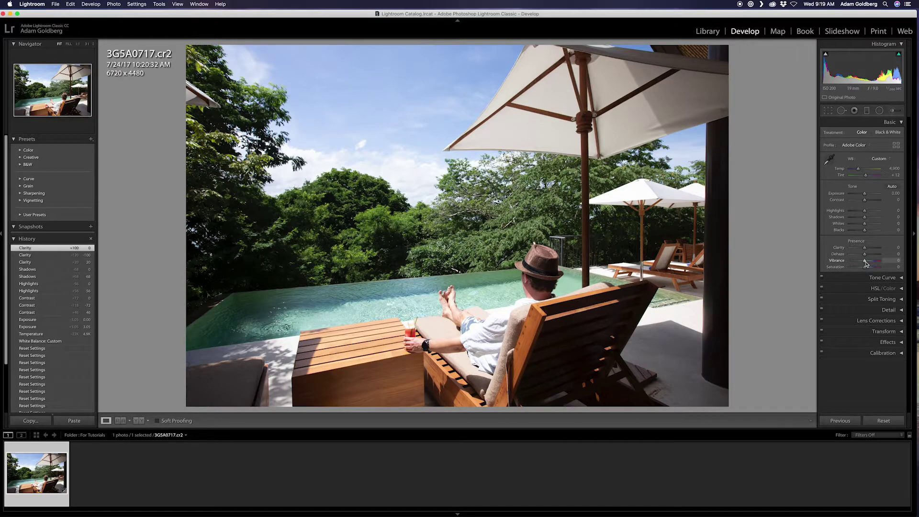
- Try Vibrance at −100 and Saturation at −46, resetting each adjustment after its trial
drag(869, 263, 847, 262)
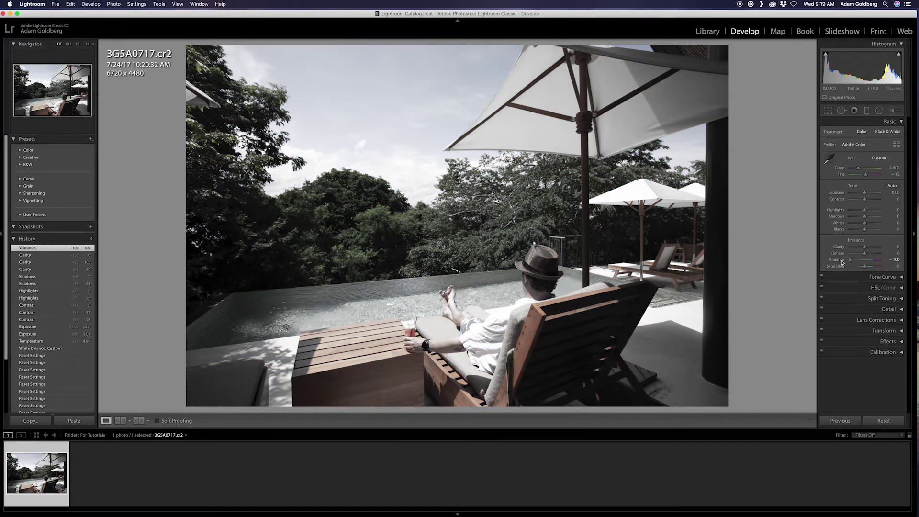
double_click(842, 261)
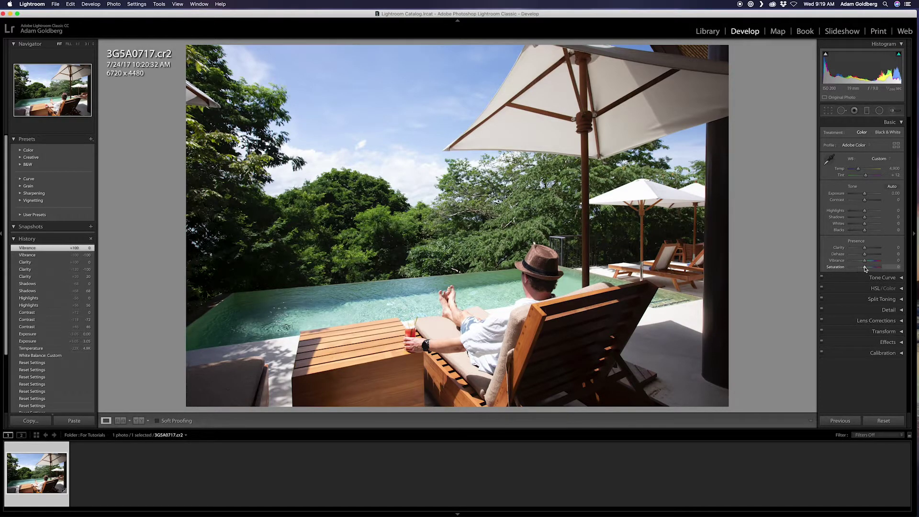
mouse_move(865, 269)
mouse_down()
mouse_move(875, 268)
mouse_move(858, 269)
mouse_up()
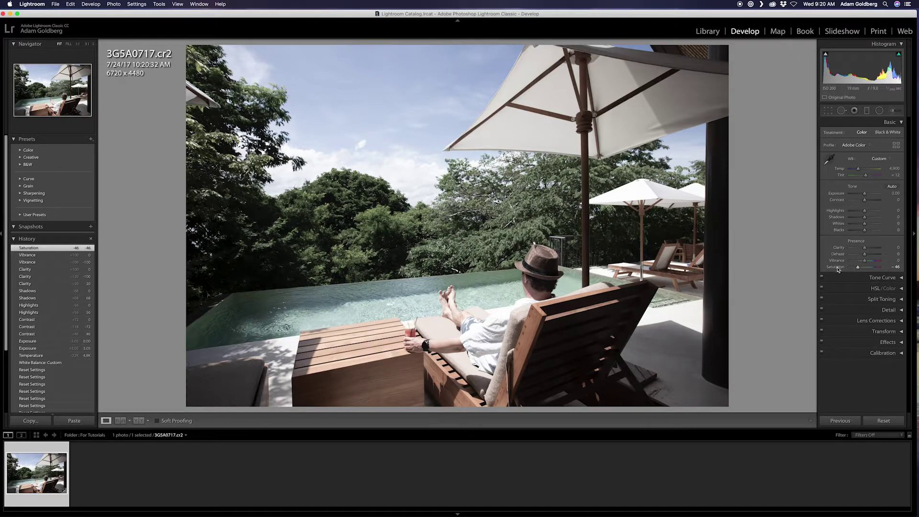
double_click(837, 267)
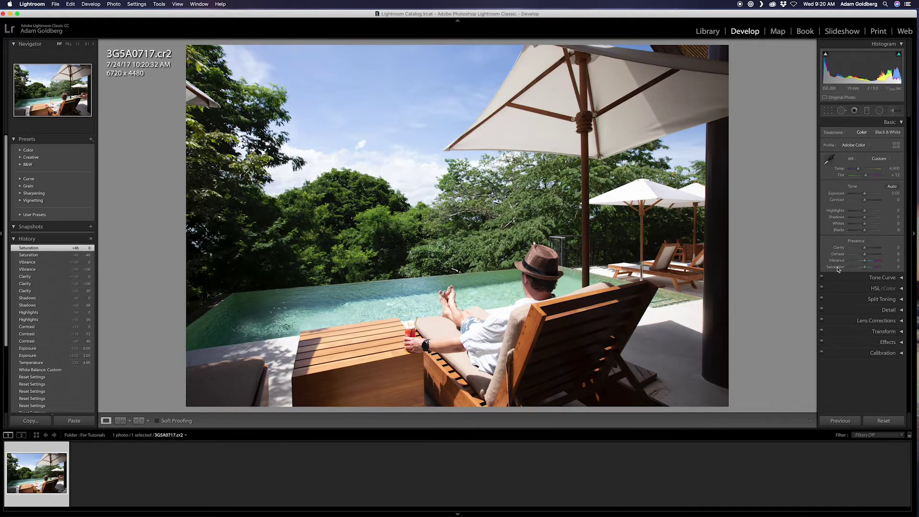
- Set the photo's Contrast to −40 and Highlights to −40
click(895, 199)
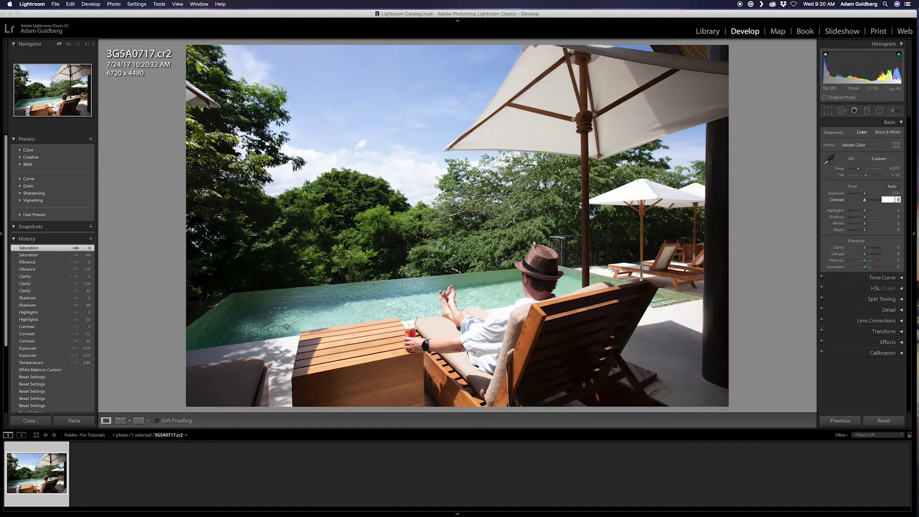
key(BackSpace)
text(-40)
key(Return)
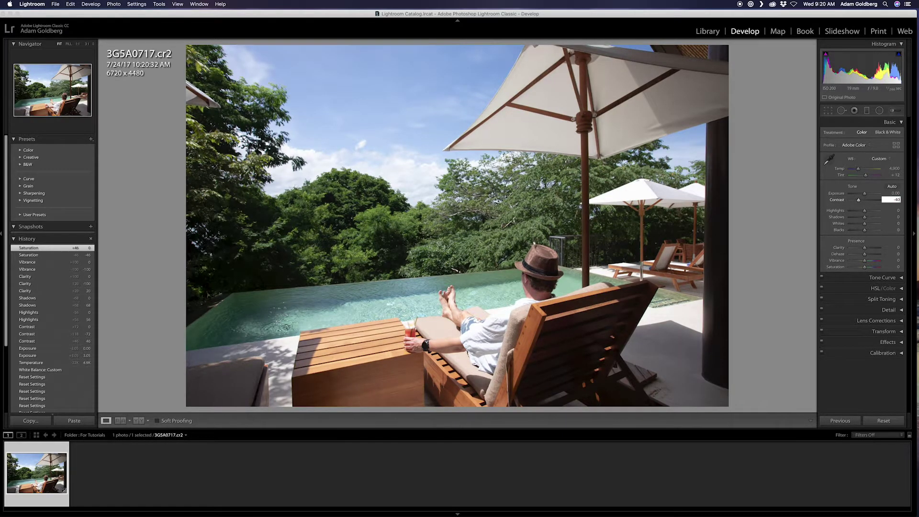
click(895, 211)
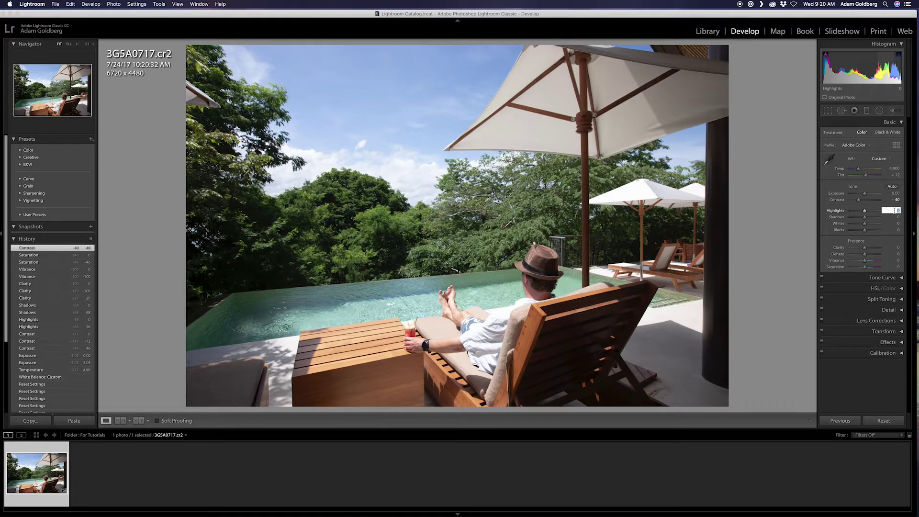
text(-40)
key(Return)
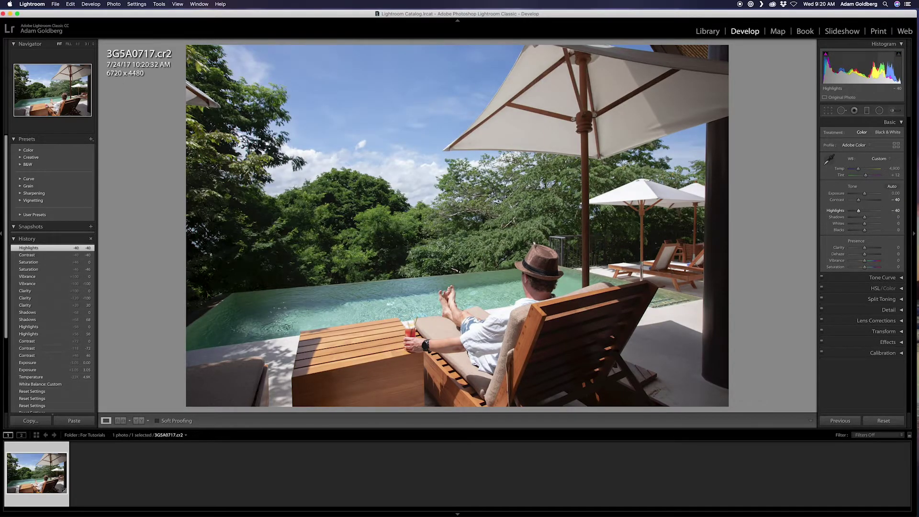
- Set the photo's Shadows to +30 and Clarity to +20
click(897, 217)
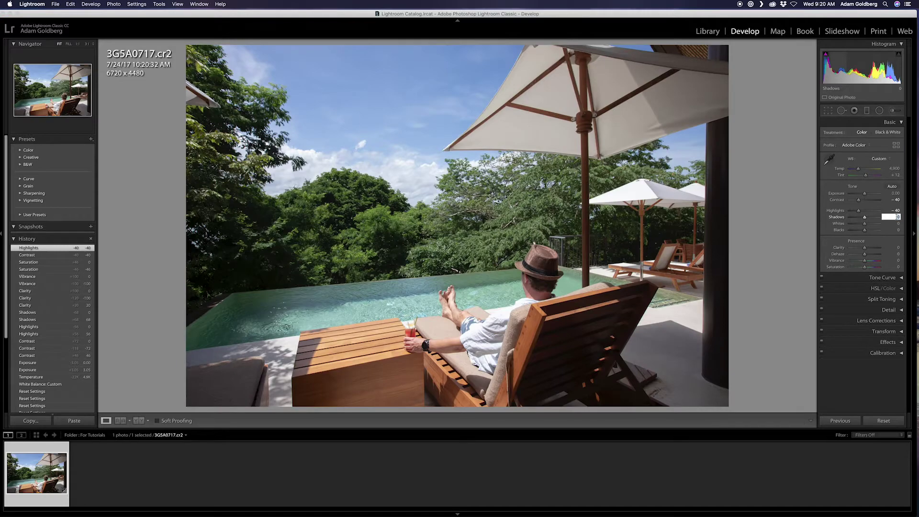
text(30)
key(Return)
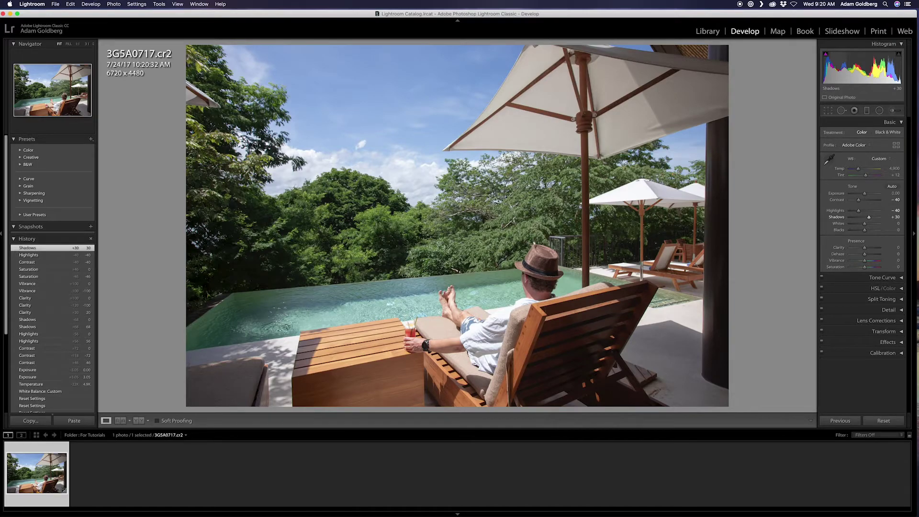
click(897, 248)
text(20)
key(Return)
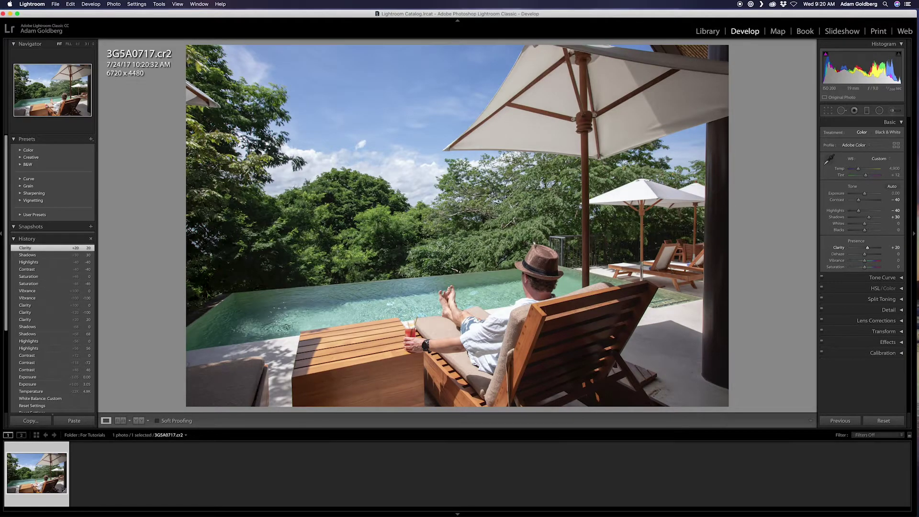
- Set the photo's Vibrance to +15 and Saturation to +10
key(Tab)
key(Tab)
text(15)
key(Return)
click(899, 266)
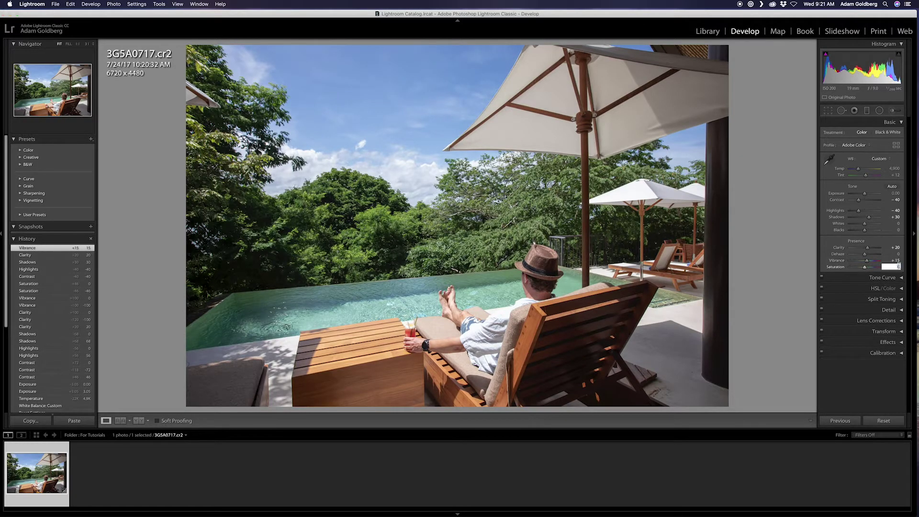
text(10)
key(Return)
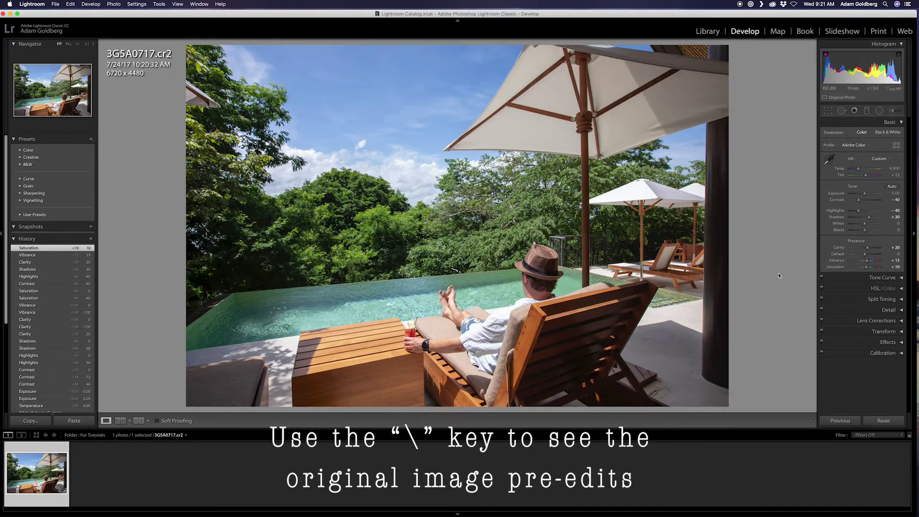
- Compare the edited photo with its original, unedited version and return to the edited view
key(backslash)
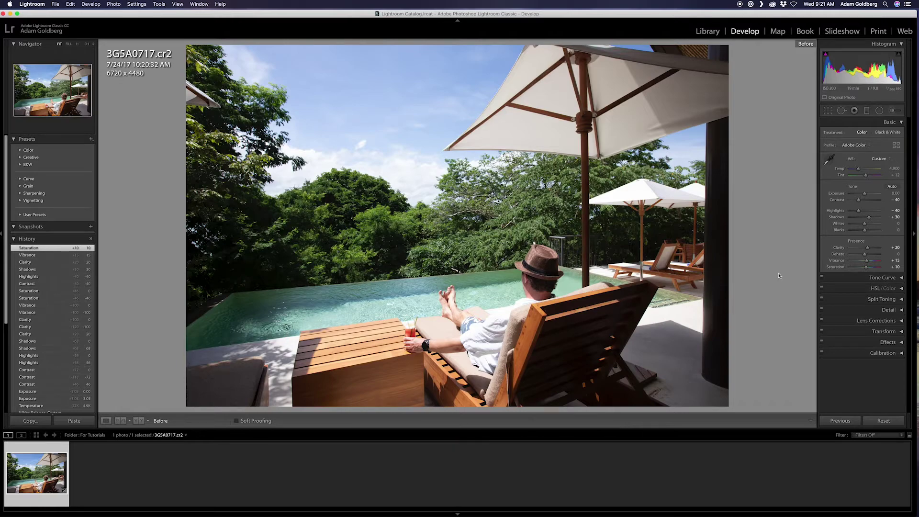
key(backslash)
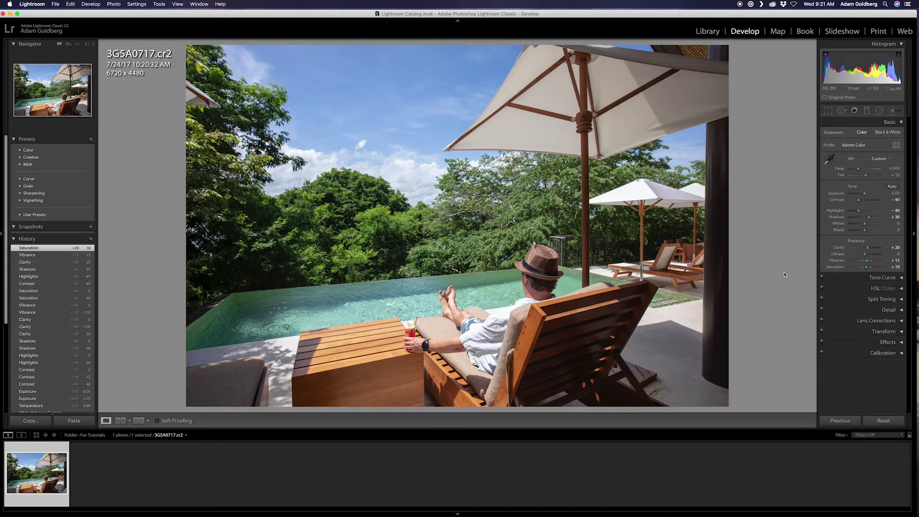
- Crop the photo to a centred square with the 1 x 1 aspect ratio and close the crop tool
click(828, 111)
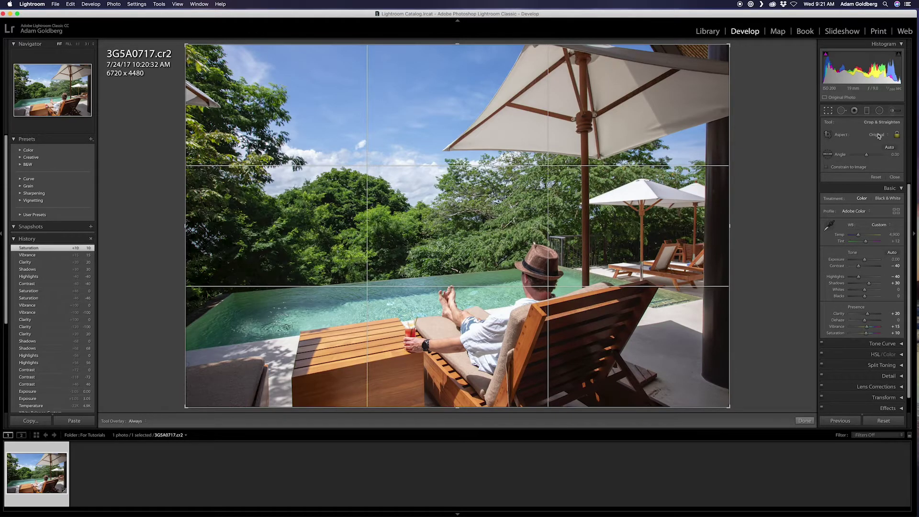
click(878, 136)
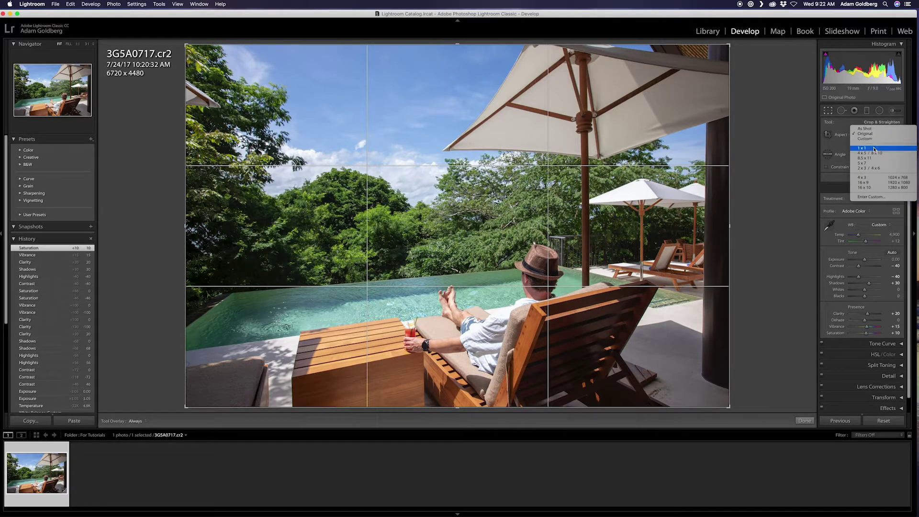
click(874, 150)
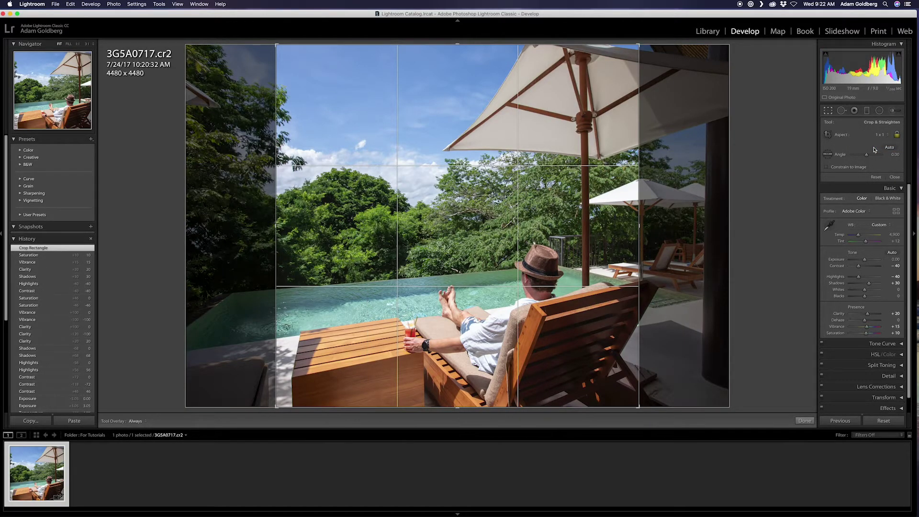
click(883, 137)
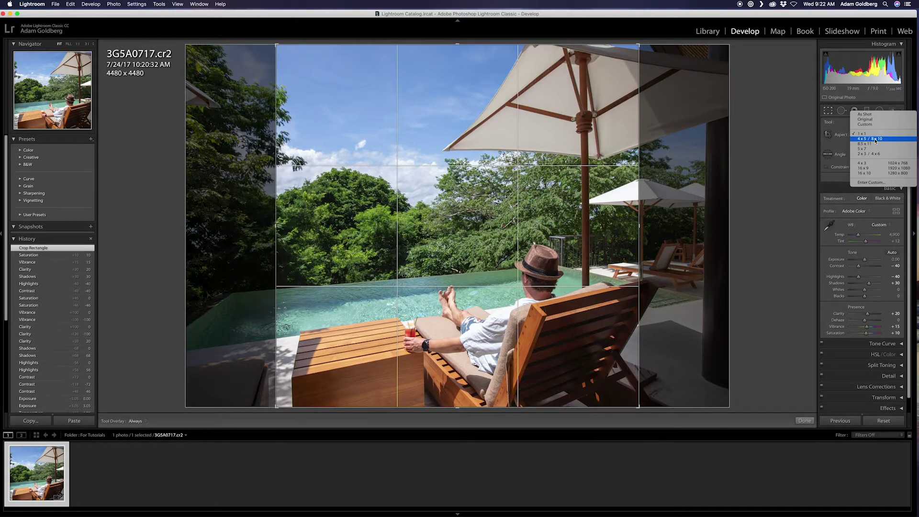
click(838, 187)
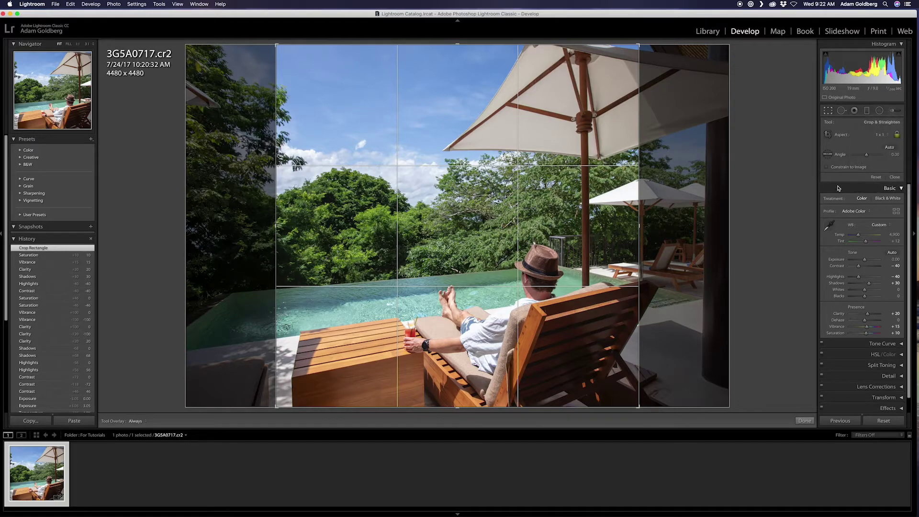
click(895, 178)
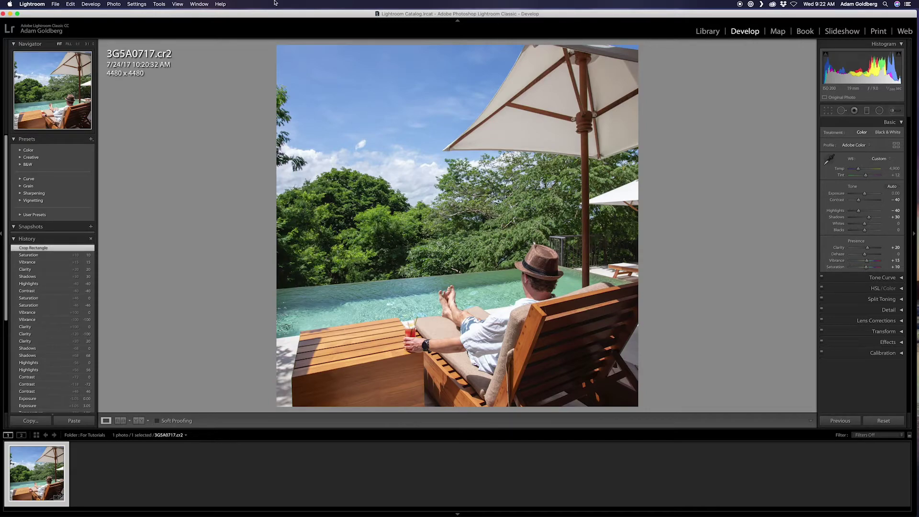
- Open the export settings for the cropped photo and set the exported file's image format to TIFF
click(55, 4)
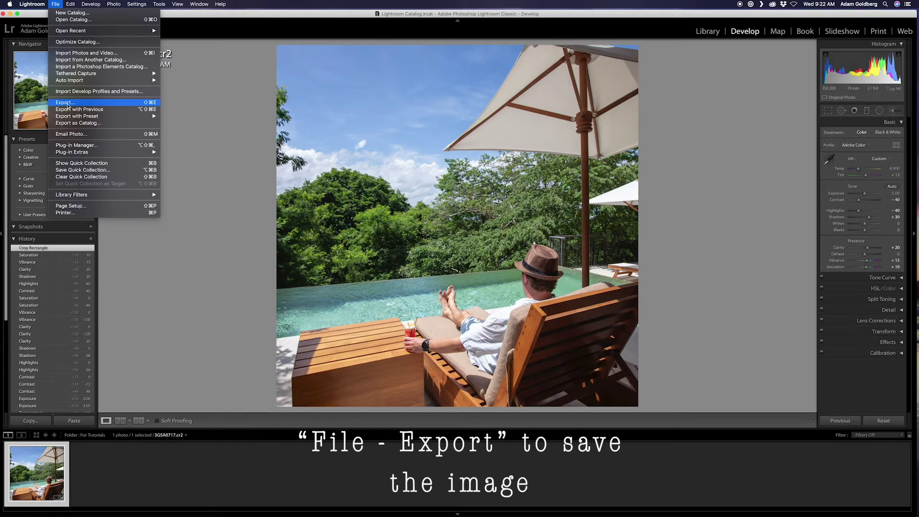
click(67, 106)
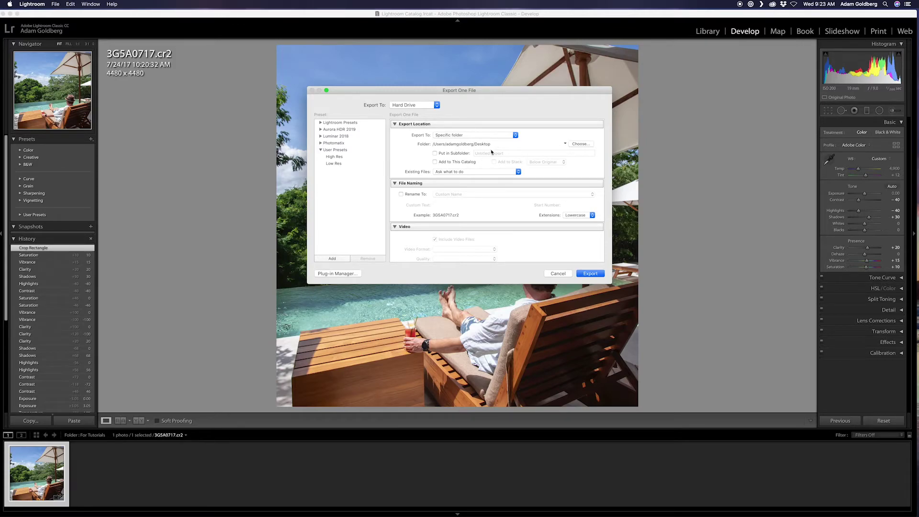
scroll(500, 204, down, 2)
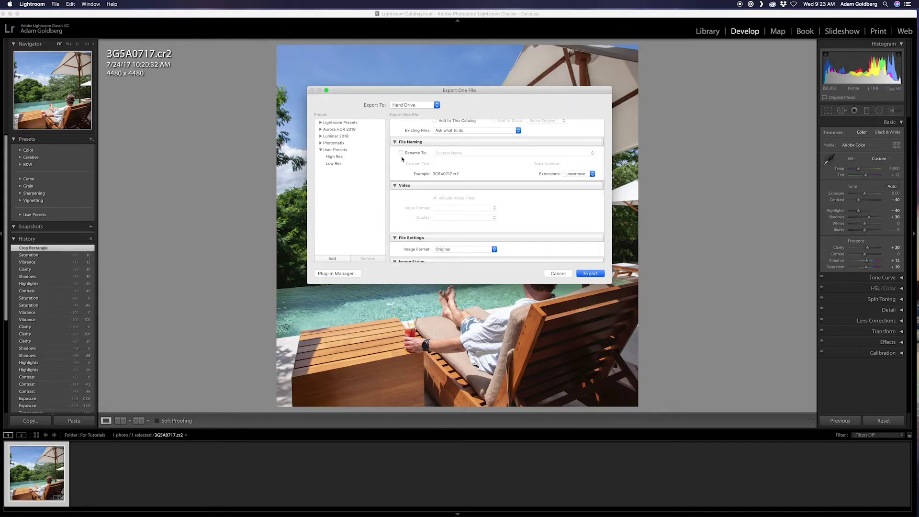
scroll(511, 207, down, 3)
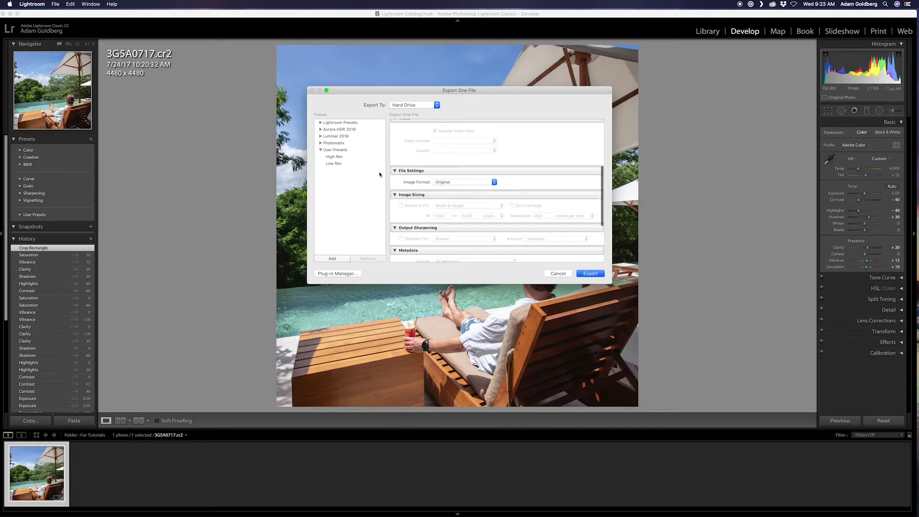
click(462, 182)
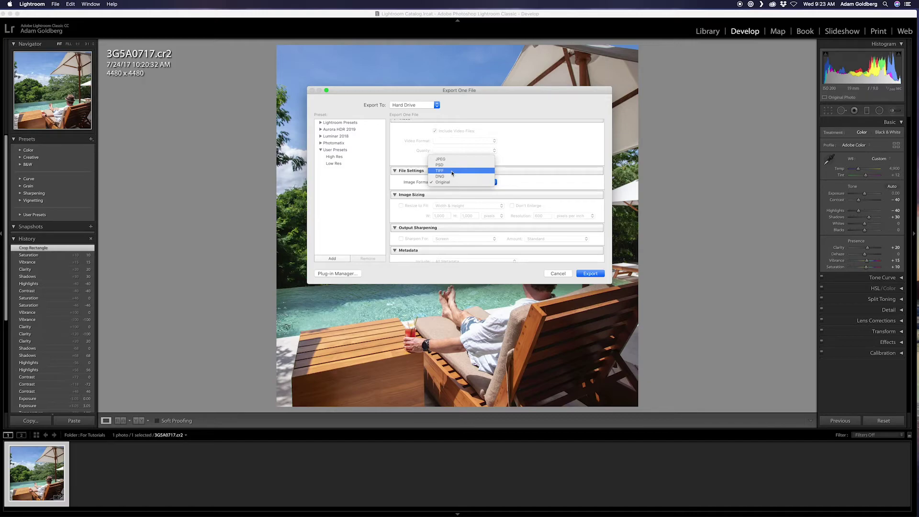
click(451, 171)
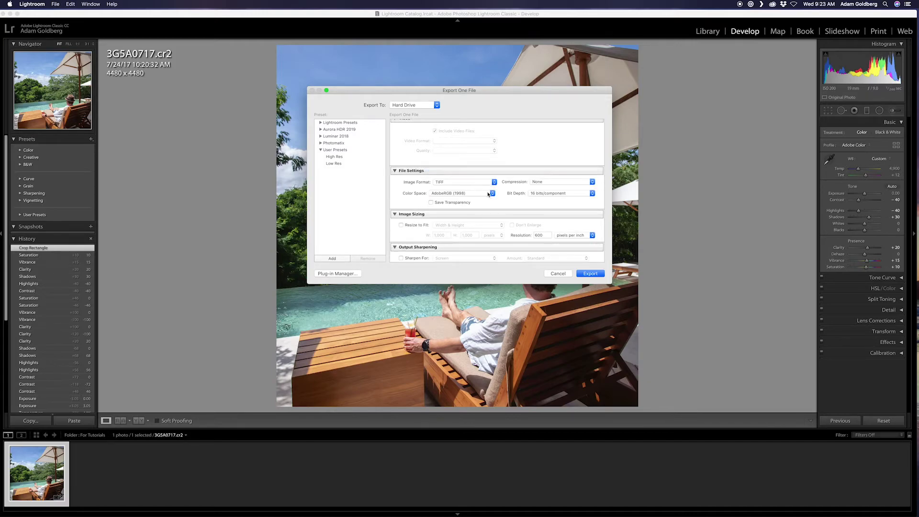